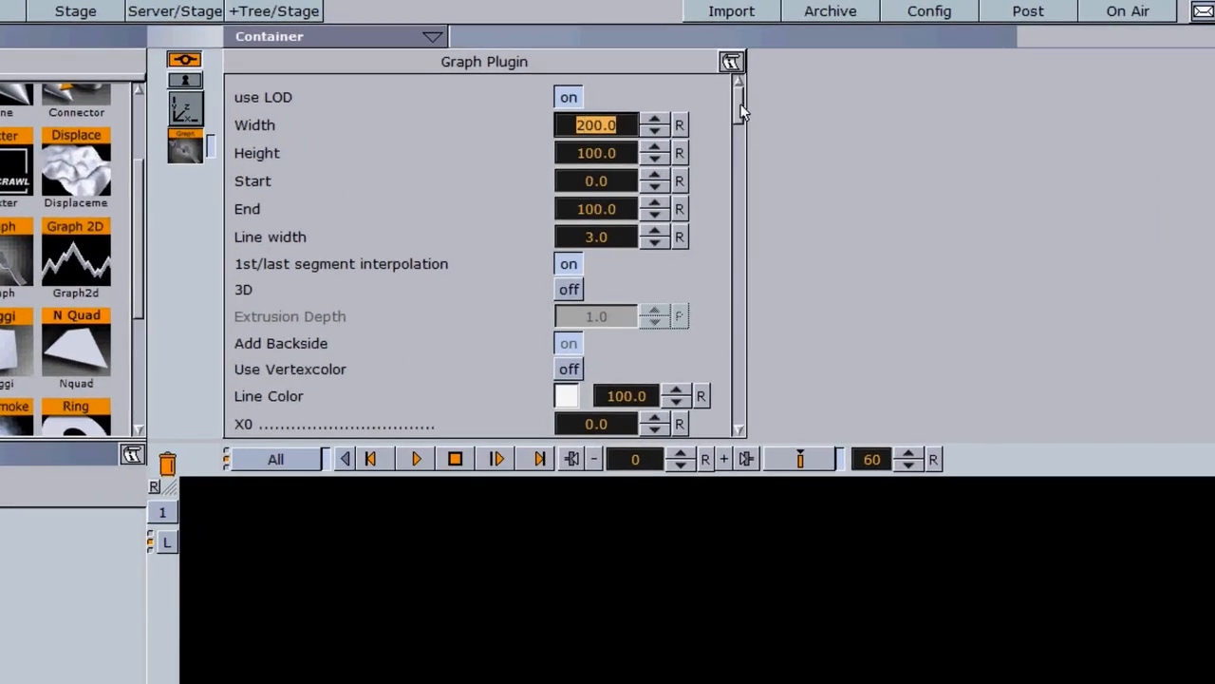
# - Set the first graph points' X values to 10, 20, 30 and 40
pyautogui.scroll(-3, 737, 114)
pyautogui.scroll(-2, 737, 120)
pyautogui.moveTo(738, 138)
pyautogui.mouseDown()
pyautogui.moveTo(740, 337)
pyautogui.moveTo(743, 164)
pyautogui.moveTo(731, 131)
pyautogui.mouseUp()
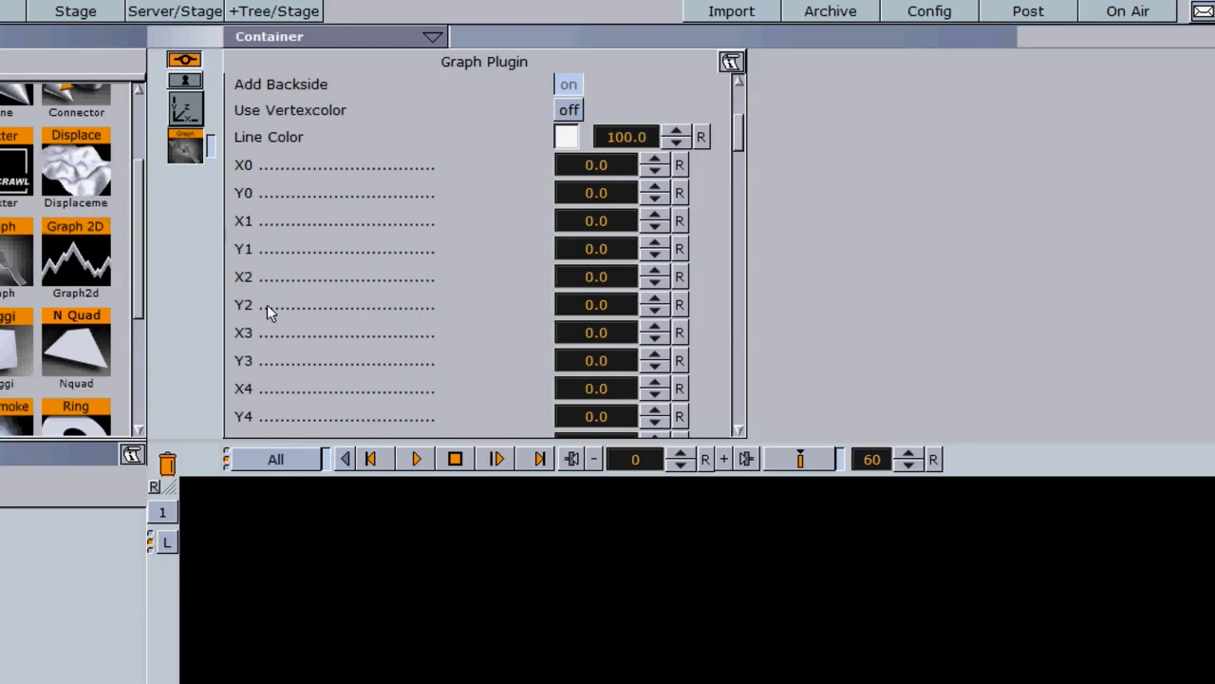
pyautogui.moveTo(735, 138); pyautogui.dragTo(720, 412)
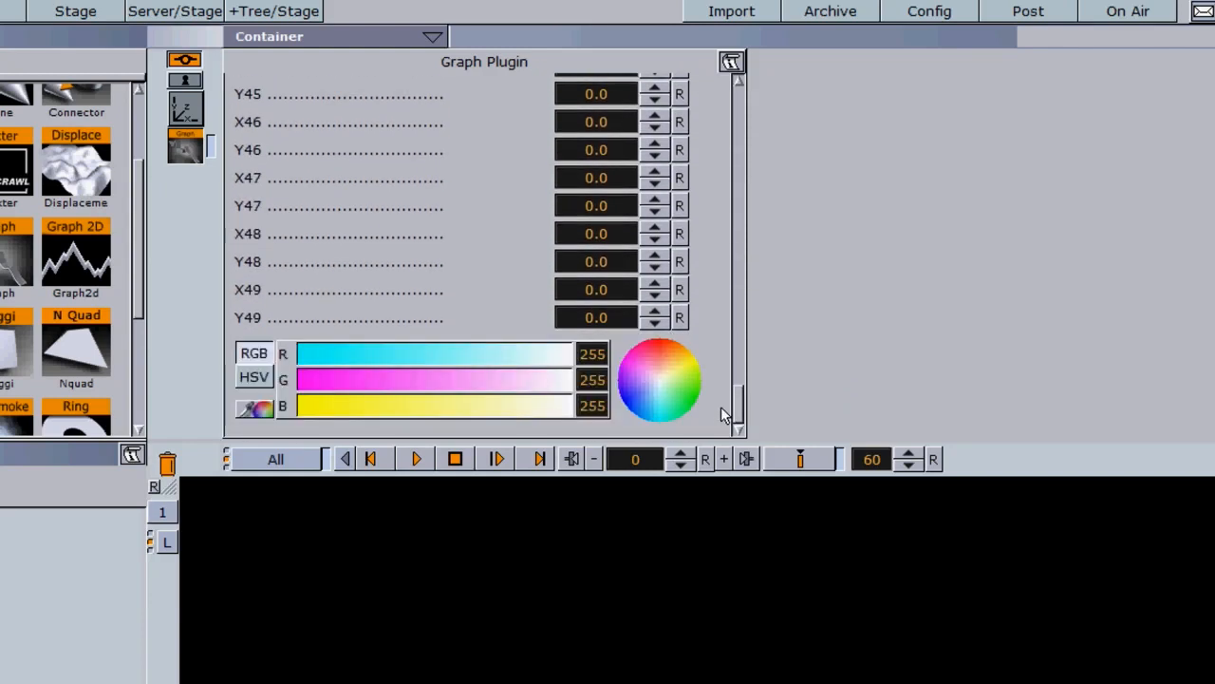
pyautogui.moveTo(721, 407); pyautogui.dragTo(746, 128)
pyautogui.scroll(-3, 744, 128)
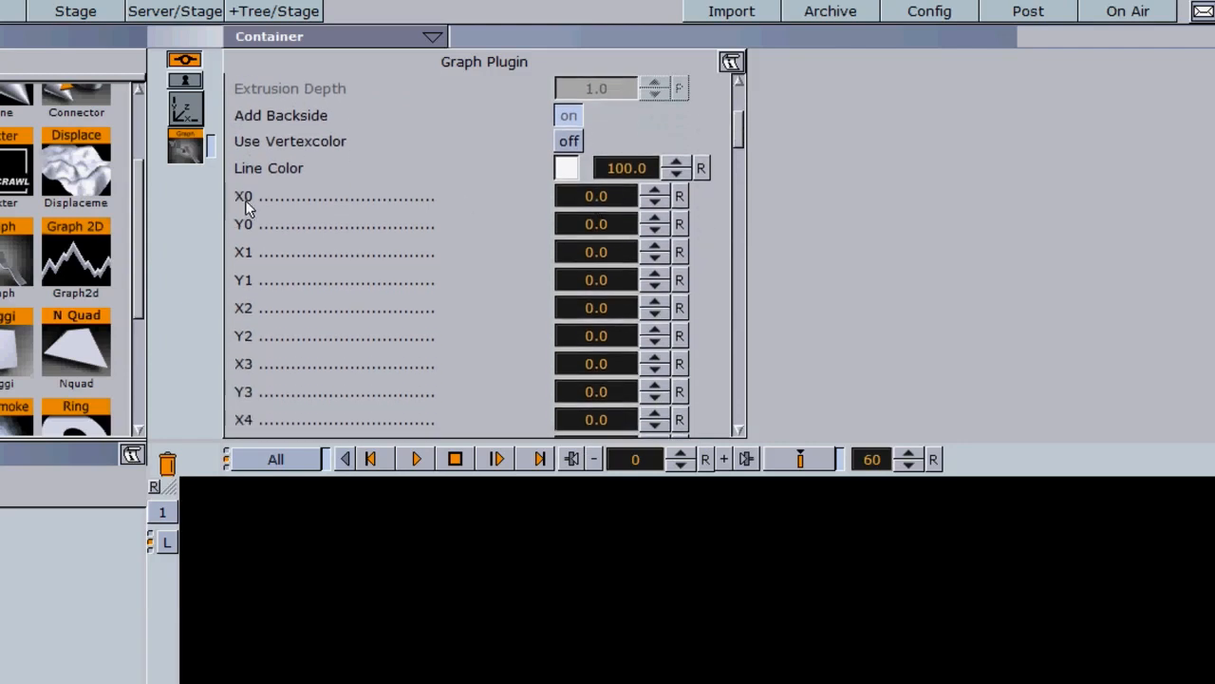
pyautogui.click(596, 200)
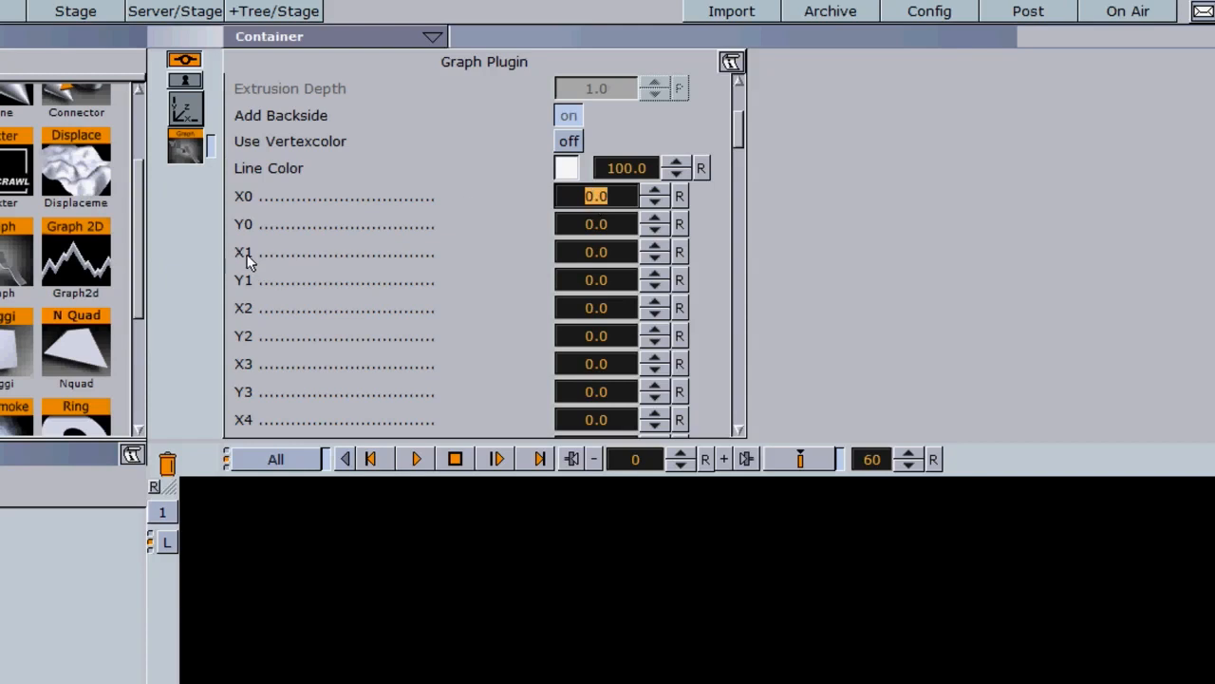
pyautogui.click(604, 254)
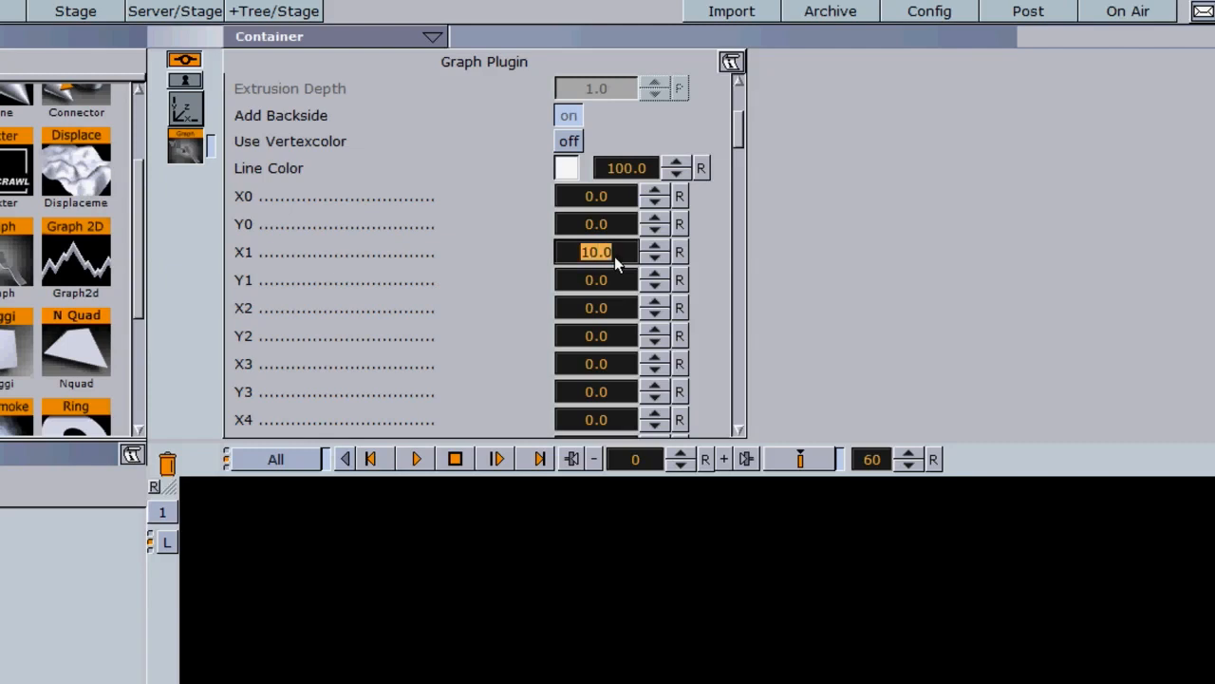
pyautogui.click(589, 309)
pyautogui.write('20')
pyautogui.press('Return')
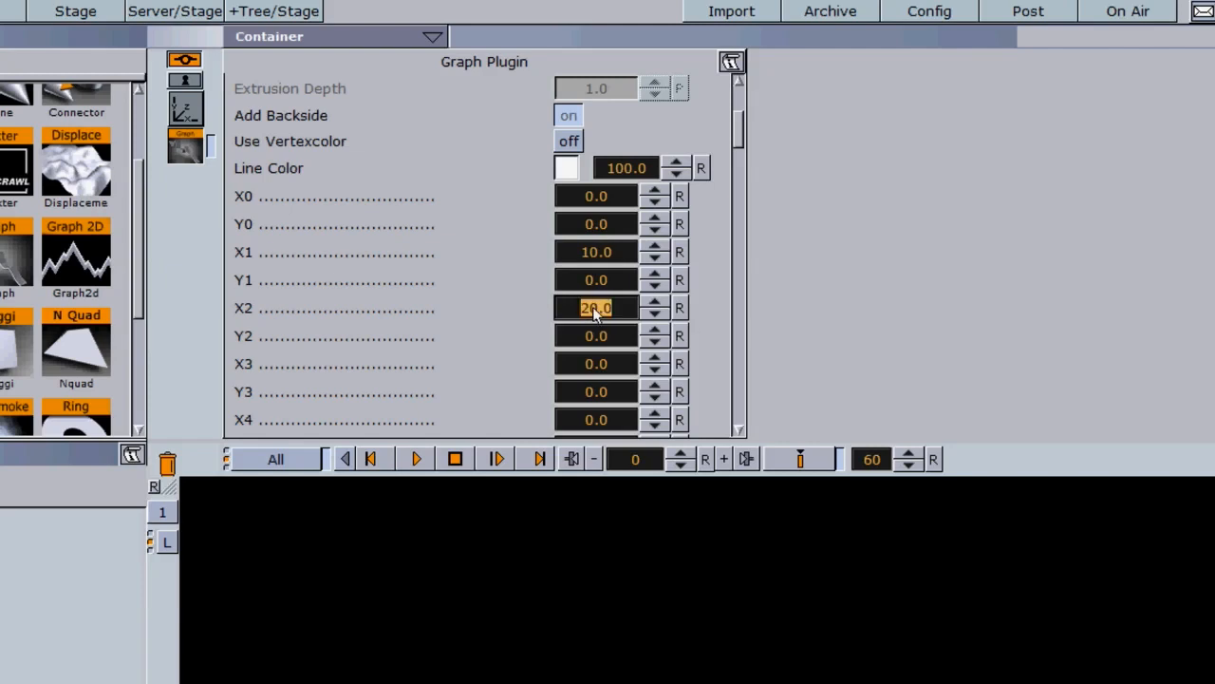
pyautogui.click(583, 363)
pyautogui.write('30')
pyautogui.click(593, 419)
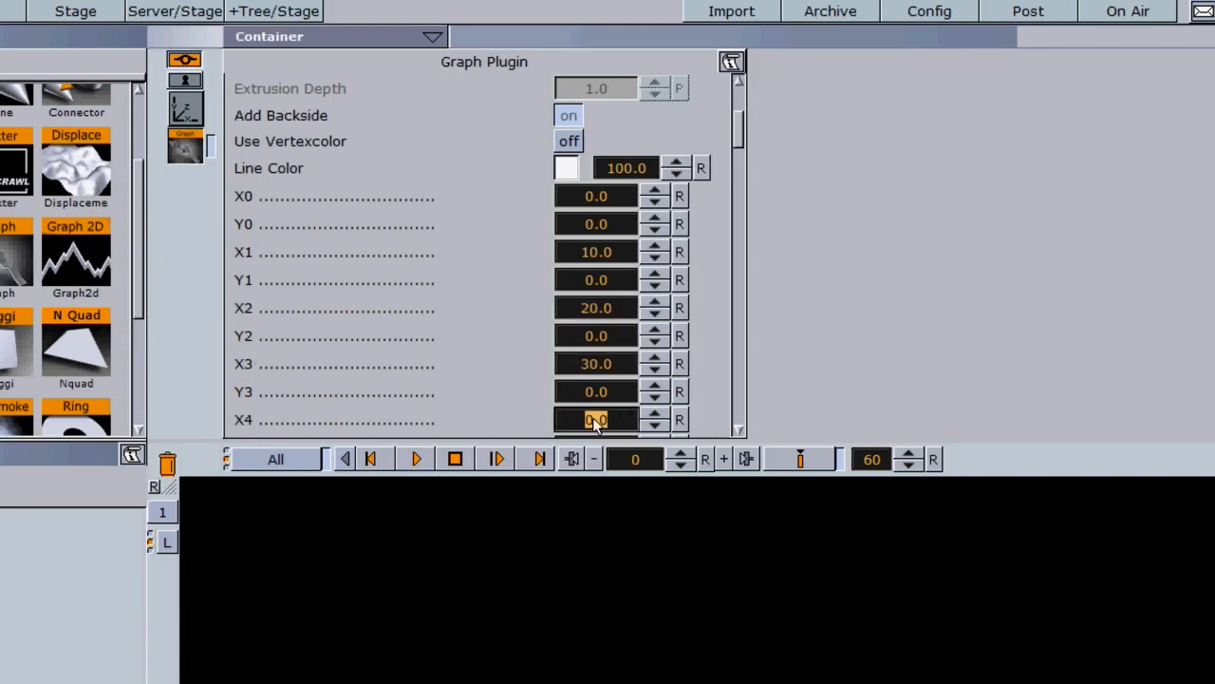
pyautogui.press('Return')
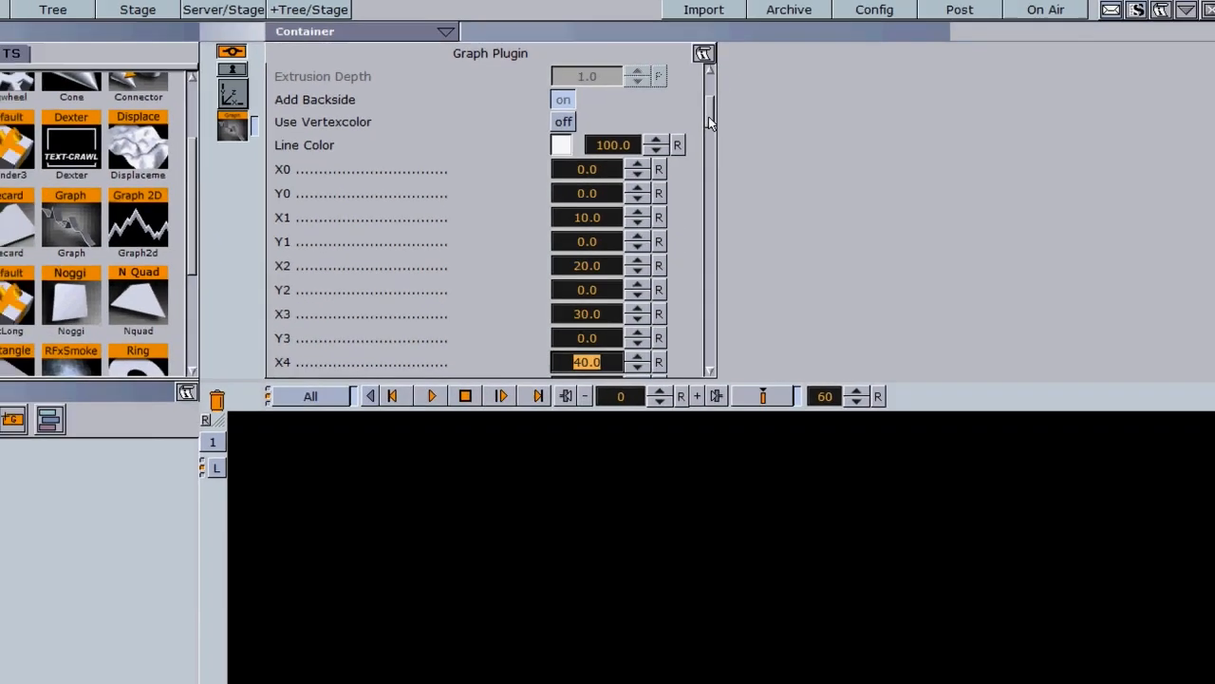
# - Set X5, X6 and X7 to 50, 60 and 70
pyautogui.moveTo(738, 135); pyautogui.dragTo(736, 148)
pyautogui.moveTo(688, 117); pyautogui.dragTo(688, 127)
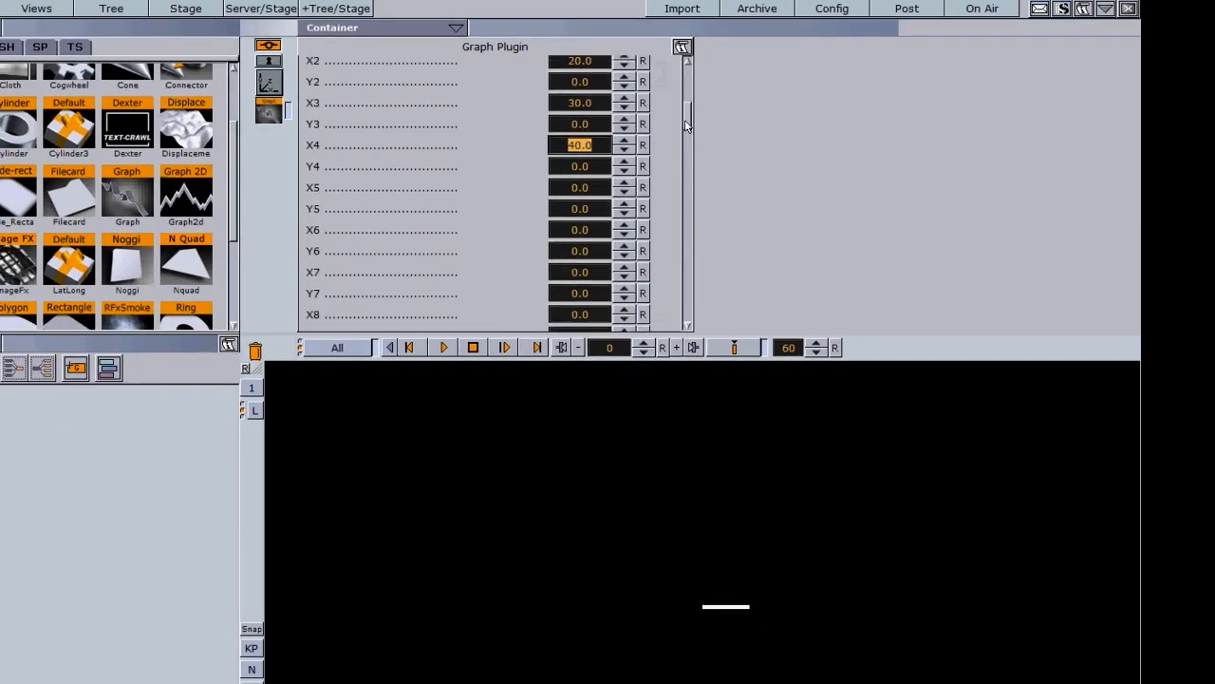
pyautogui.click(575, 188)
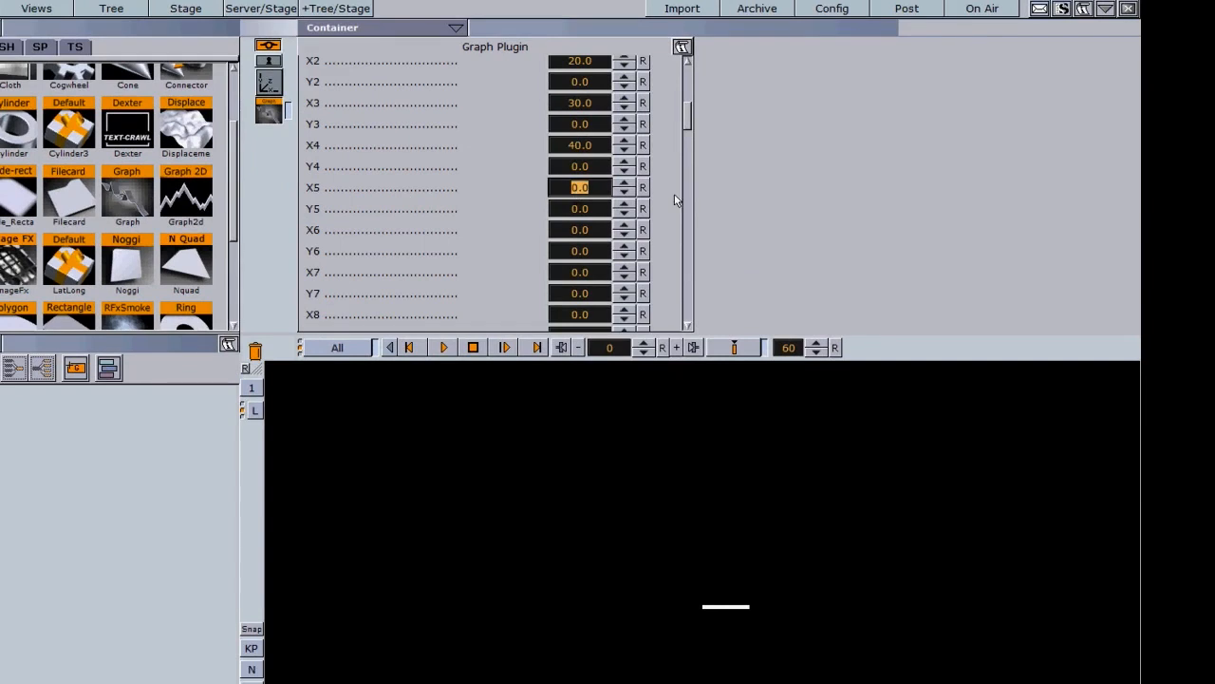
pyautogui.write('50')
pyautogui.press('Return')
pyautogui.click(579, 230)
pyautogui.write('60')
pyautogui.press('Return')
pyautogui.click(579, 272)
pyautogui.write('7')
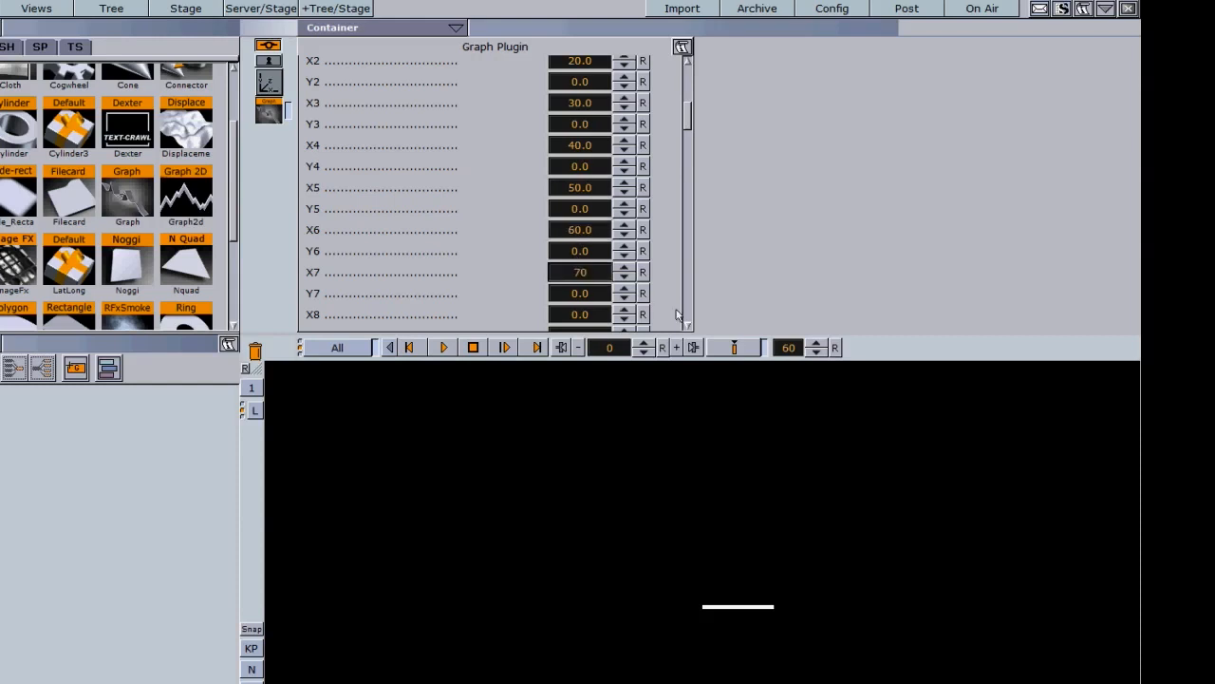
pyautogui.write('0')
pyautogui.press('Return')
# - Set X8, X9 and X10 to 80, 90 and 100
pyautogui.click(580, 317)
pyautogui.write('80')
pyautogui.press('Return')
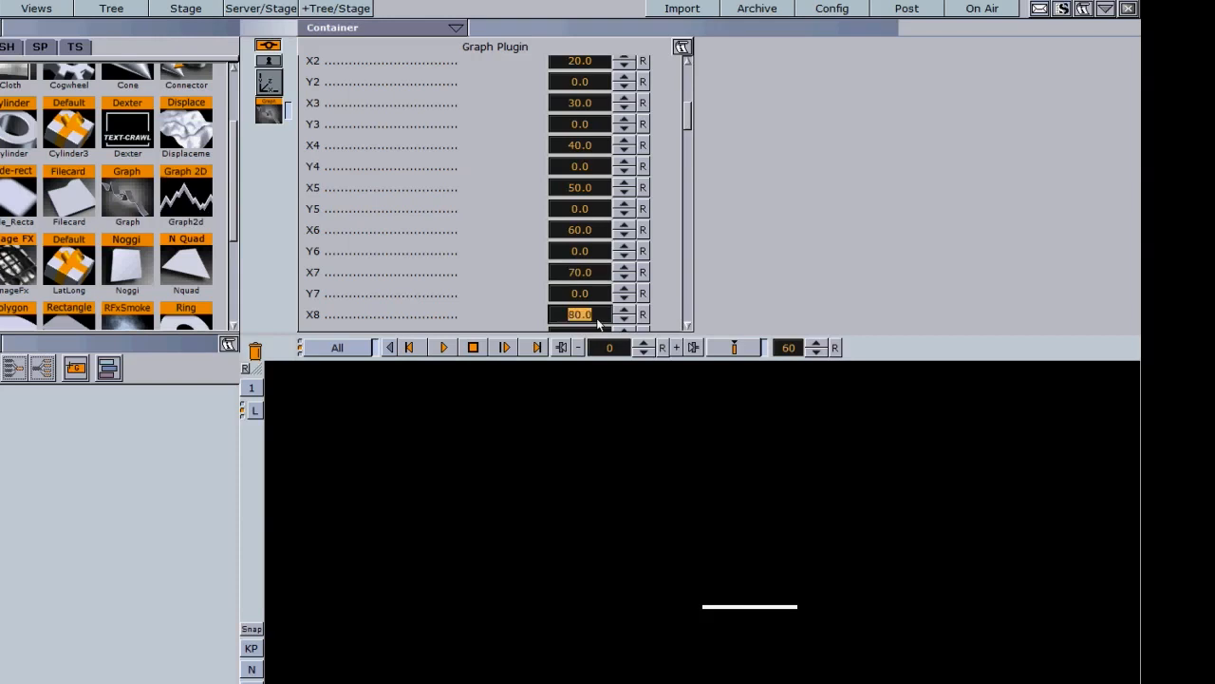
pyautogui.scroll(-2, 580, 196)
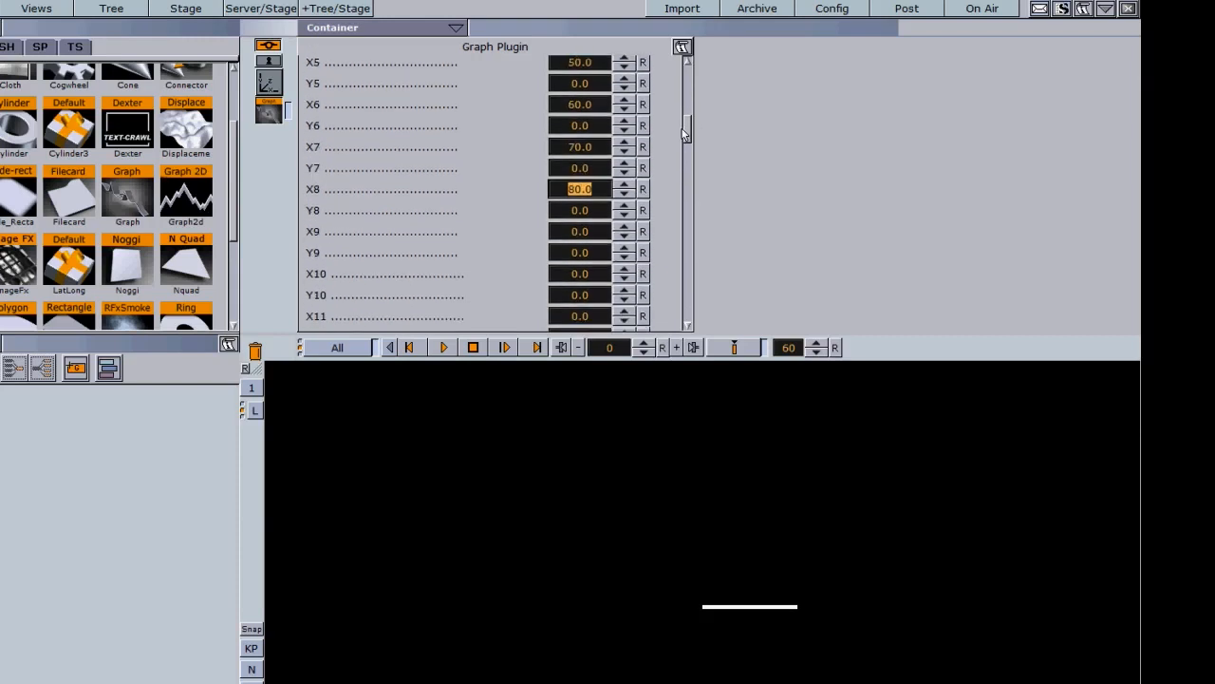
pyautogui.click(579, 233)
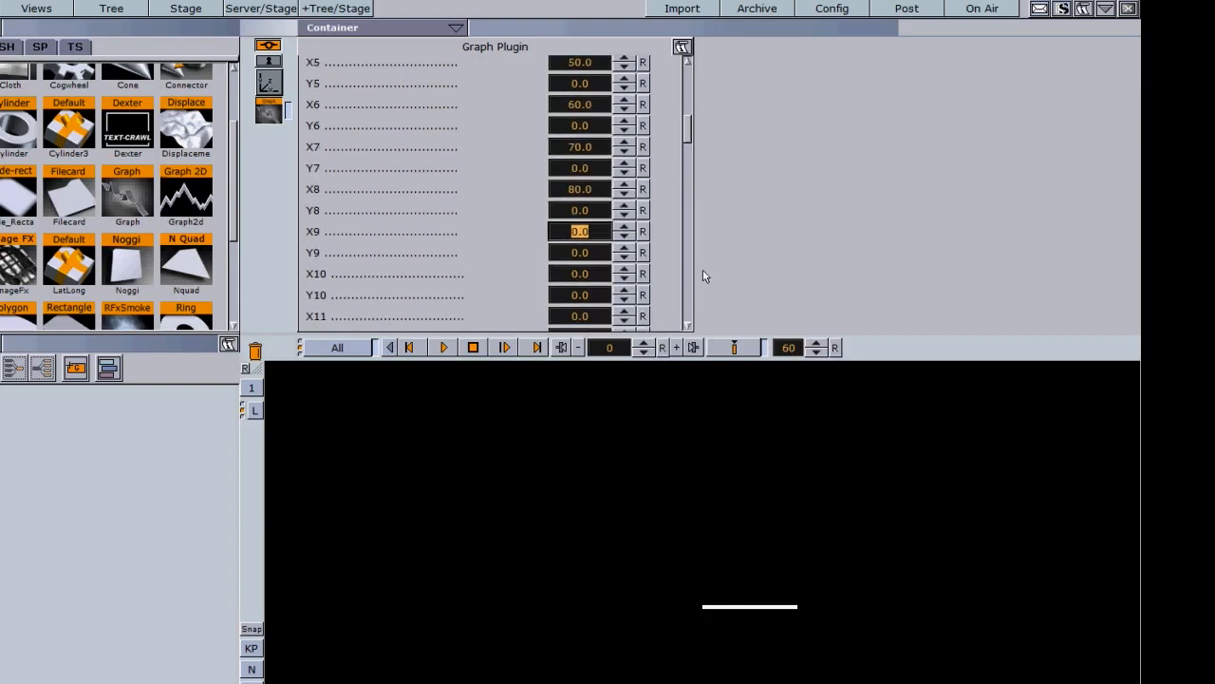
pyautogui.write('90')
pyautogui.press('Return')
pyautogui.click(570, 275)
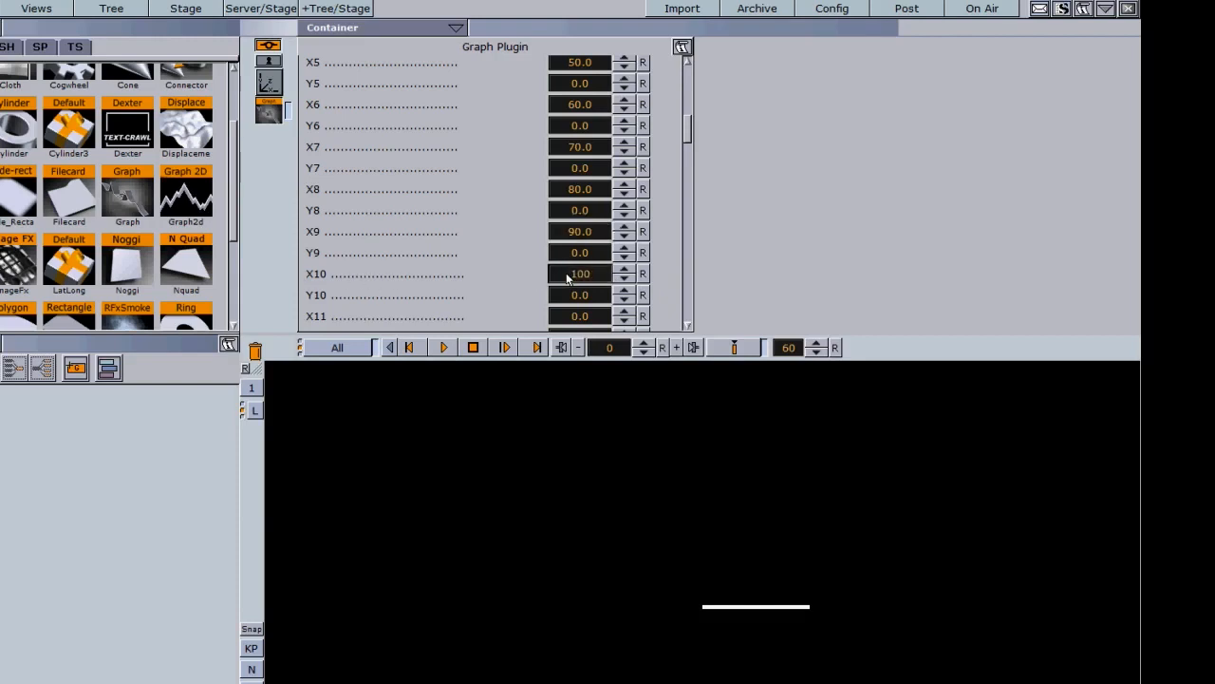
pyautogui.press('Return')
# - Drag Y0–Y3 low, high, low, high, starting the zigzag at Y0 -22.1
pyautogui.moveTo(686, 140); pyautogui.dragTo(690, 113)
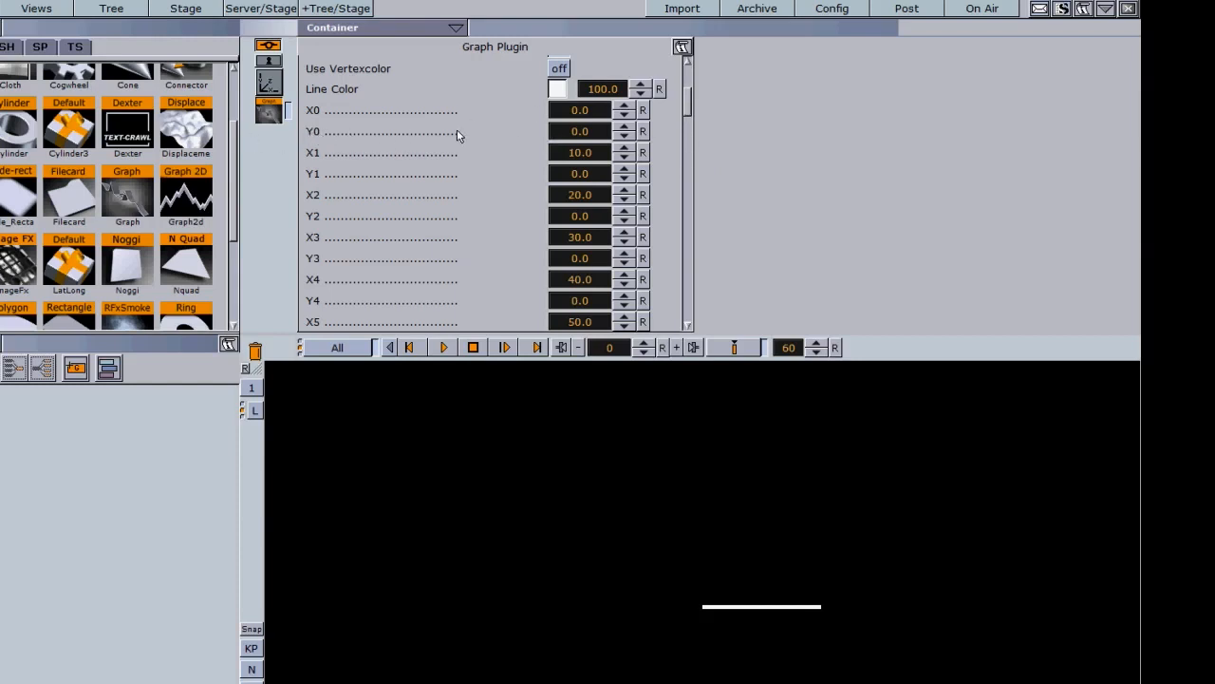
pyautogui.moveTo(581, 137); pyautogui.dragTo(400, 136)
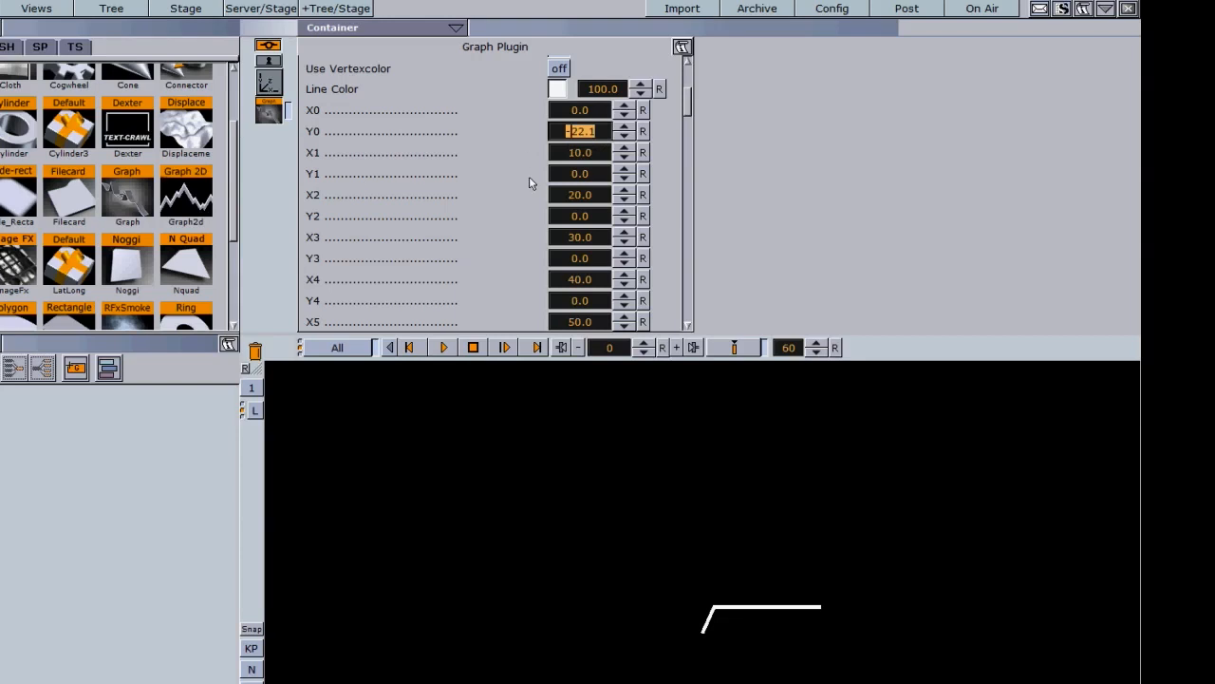
pyautogui.moveTo(565, 181); pyautogui.dragTo(808, 171)
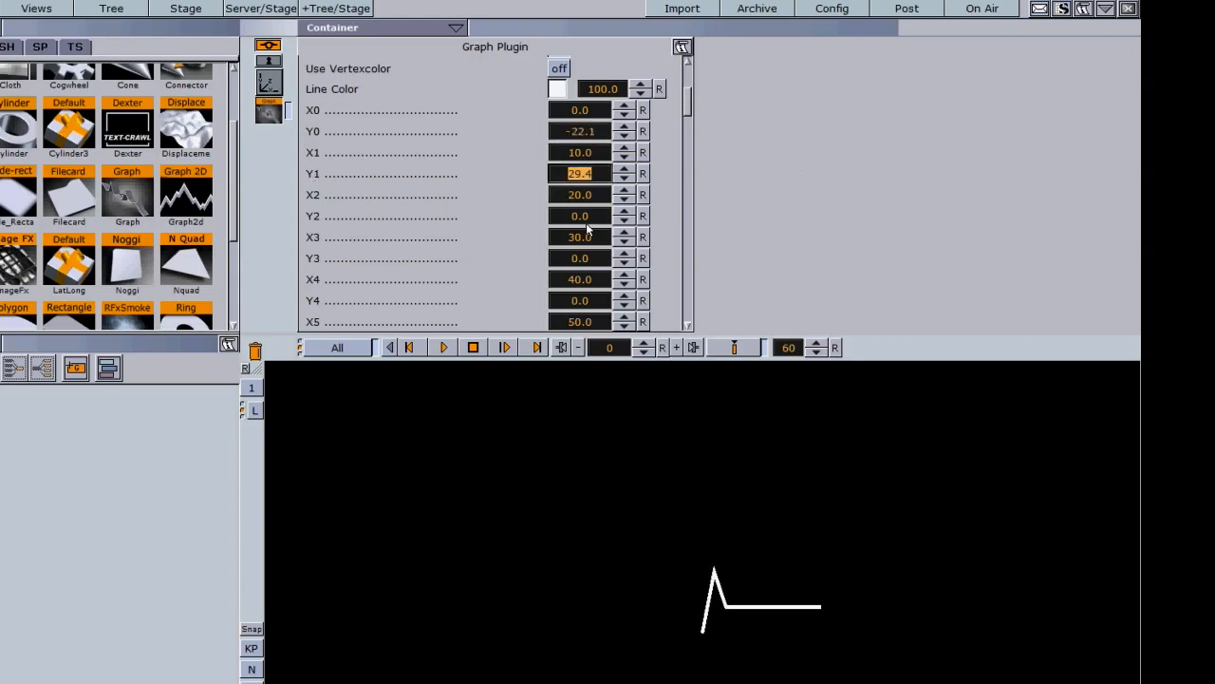
pyautogui.moveTo(598, 218); pyautogui.dragTo(415, 203)
pyautogui.moveTo(567, 262); pyautogui.dragTo(851, 260)
# - Continue alternating Y4 through Y9 down and up, ending at Y9 31.3
pyautogui.scroll(-3, 695, 94)
pyautogui.moveTo(581, 176); pyautogui.dragTo(435, 175)
pyautogui.moveTo(562, 218); pyautogui.dragTo(724, 222)
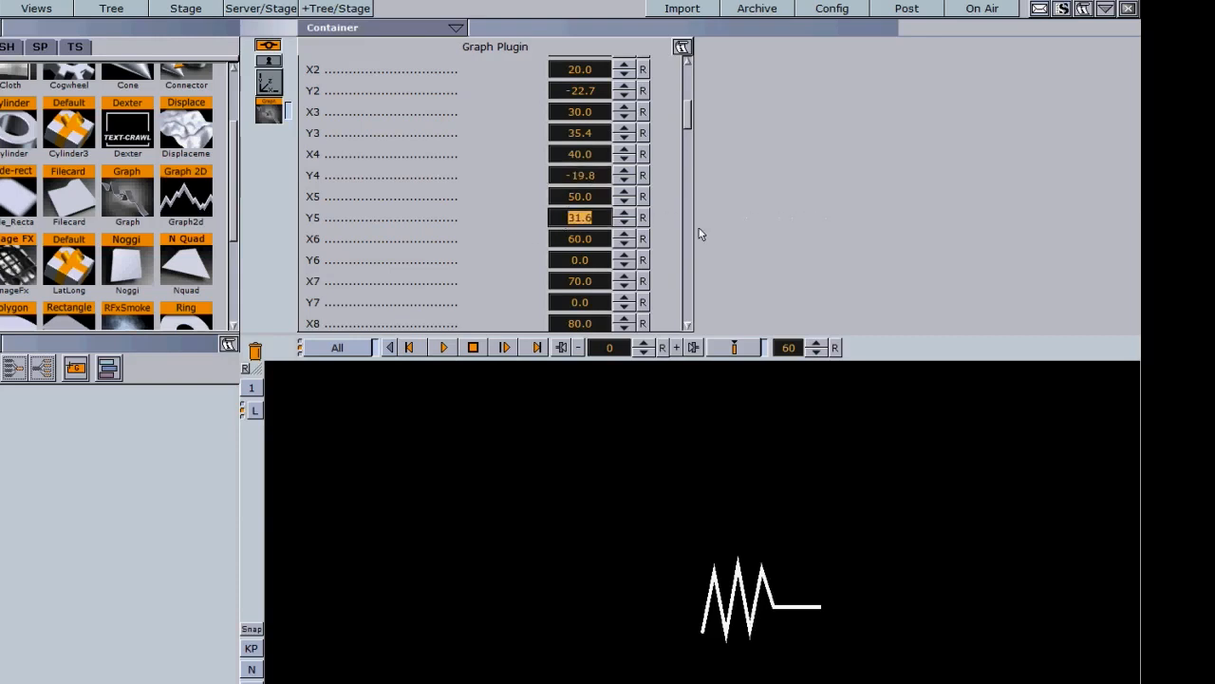
pyautogui.moveTo(579, 259); pyautogui.dragTo(432, 258)
pyautogui.moveTo(570, 302); pyautogui.dragTo(802, 275)
pyautogui.scroll(-1, 691, 117)
pyautogui.scroll(-5, 691, 117)
pyautogui.moveTo(560, 205); pyautogui.dragTo(447, 209)
pyautogui.moveTo(567, 249); pyautogui.dragTo(814, 253)
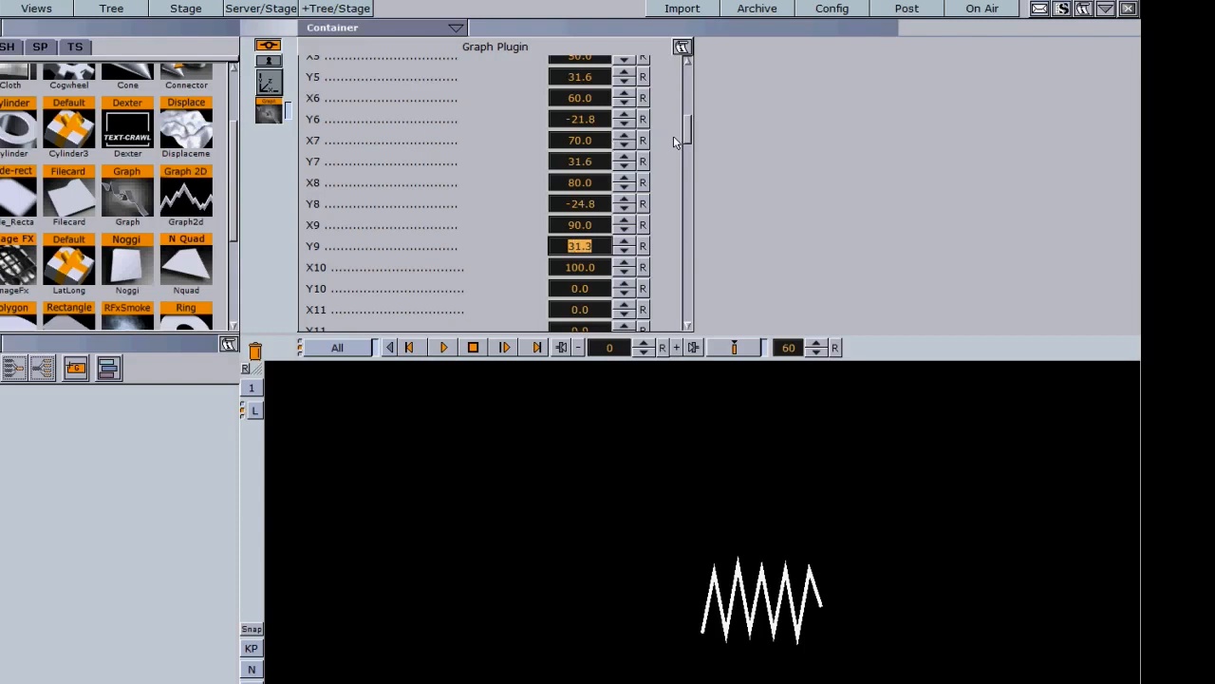
pyautogui.moveTo(689, 137); pyautogui.dragTo(688, 82)
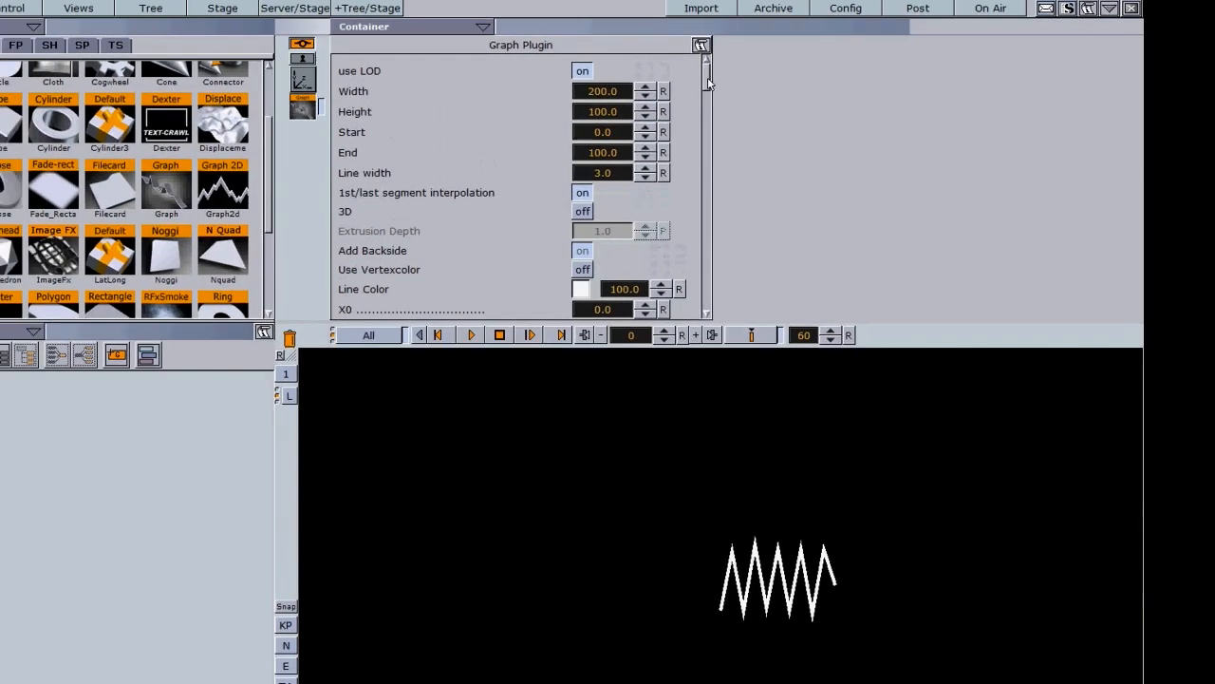
# - Apply the RED material to the graph, scale it to 1.98 and shift it left
pyautogui.click(51, 10)
pyautogui.moveTo(172, 92); pyautogui.dragTo(156, 322)
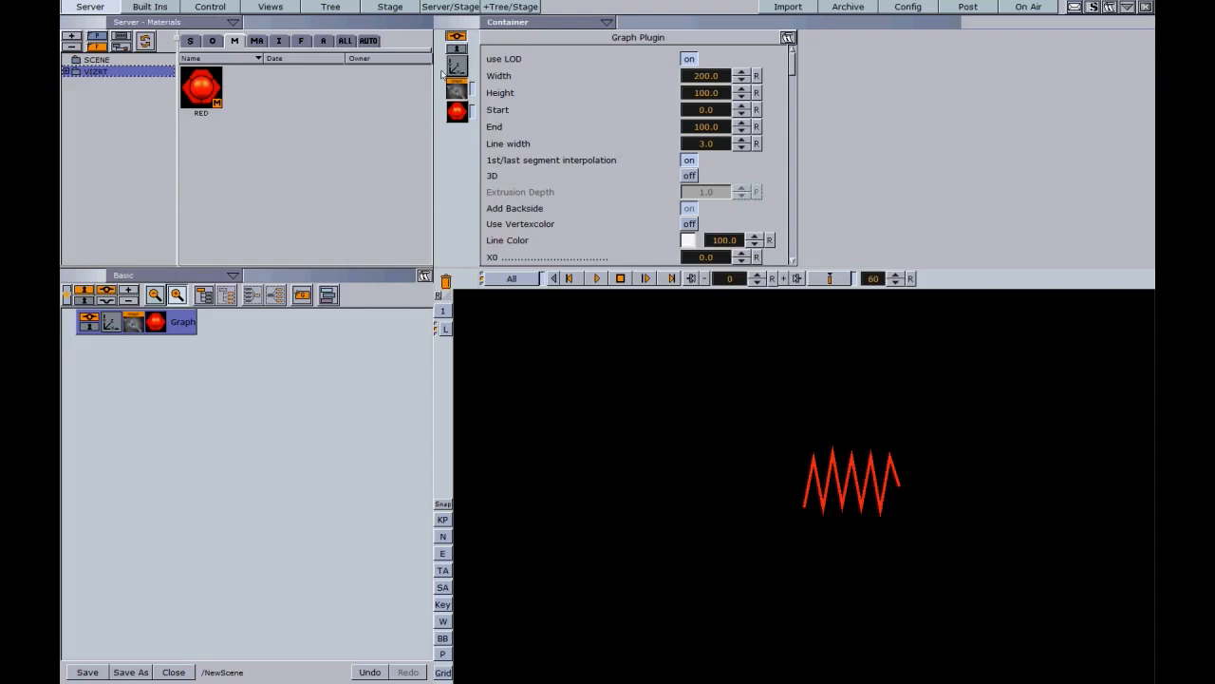
pyautogui.click(456, 67)
pyautogui.moveTo(526, 203); pyautogui.dragTo(600, 203)
pyautogui.moveTo(551, 58); pyautogui.dragTo(493, 67)
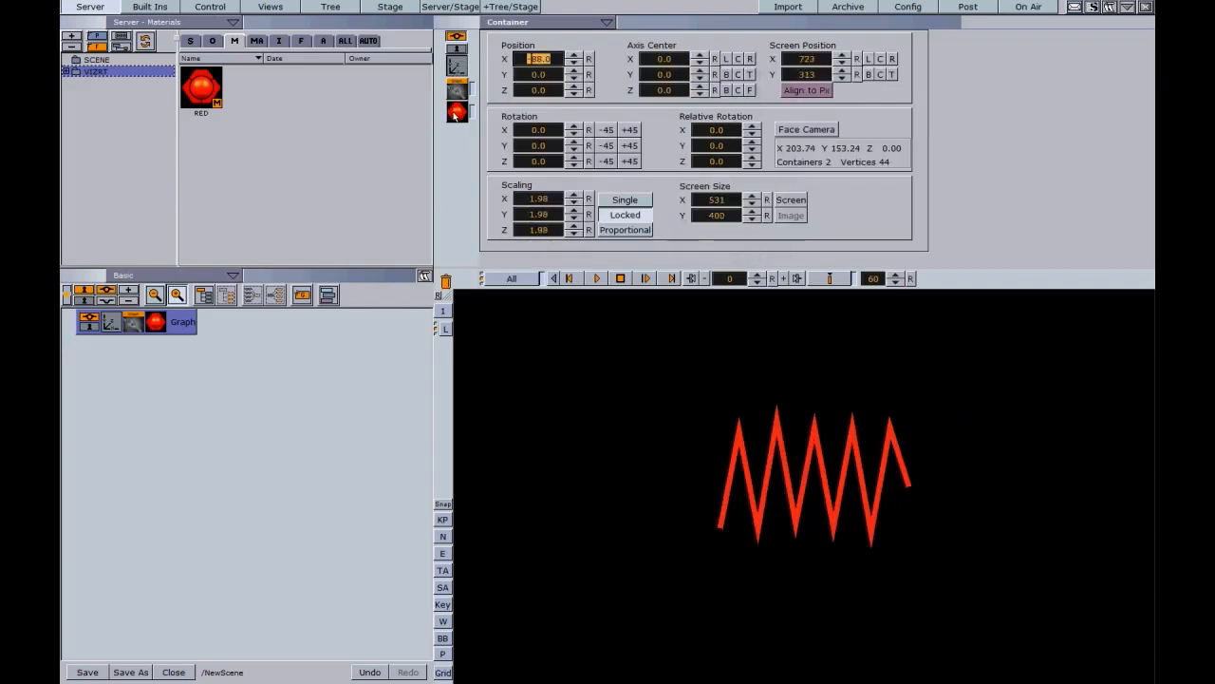
# - Widen the graph to a width of 261.3
pyautogui.click(134, 325)
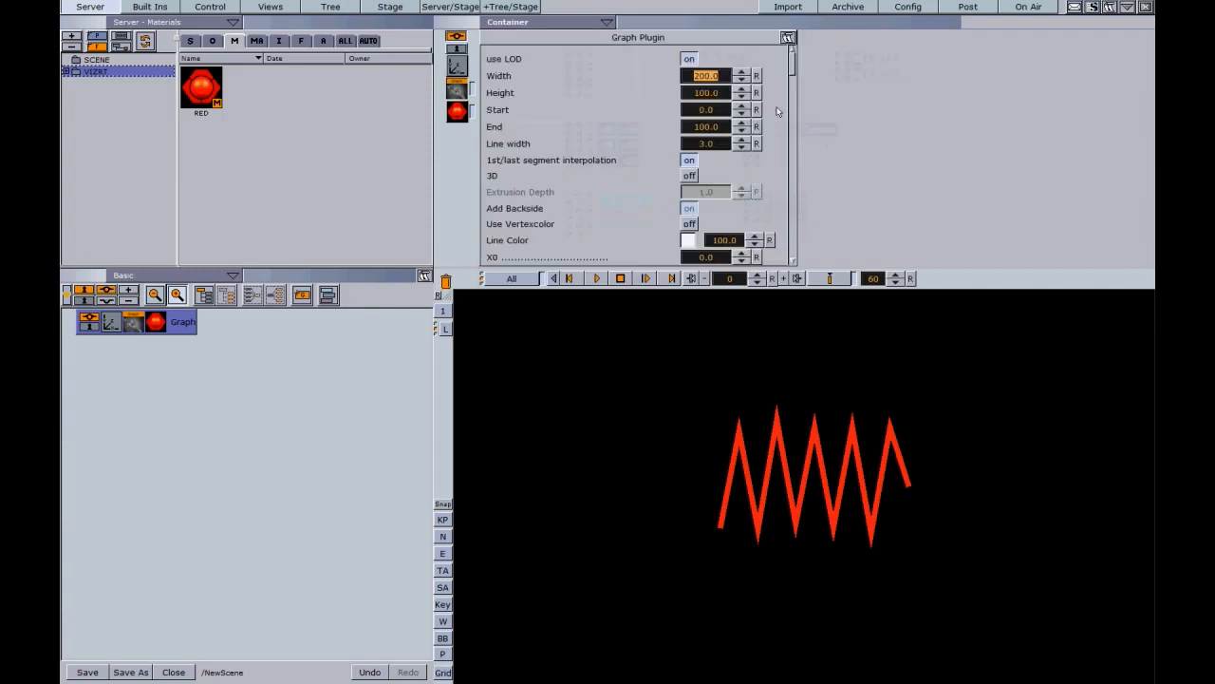
pyautogui.moveTo(700, 81); pyautogui.dragTo(919, 97)
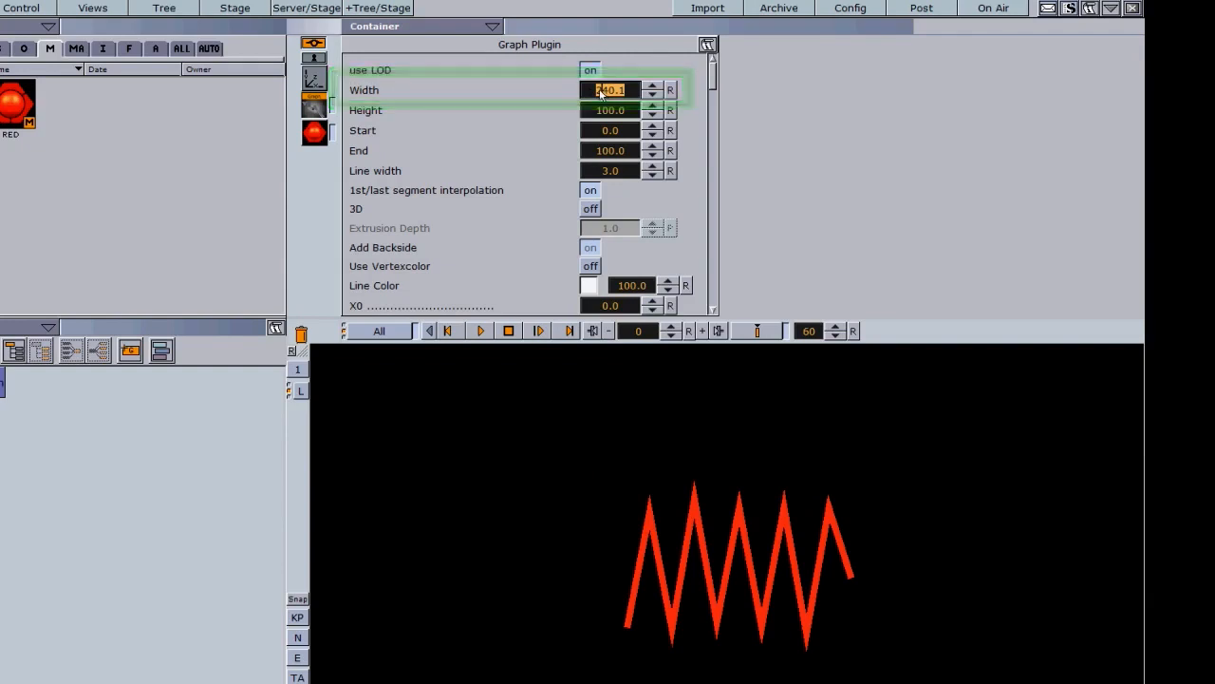
pyautogui.moveTo(602, 92); pyautogui.dragTo(708, 302)
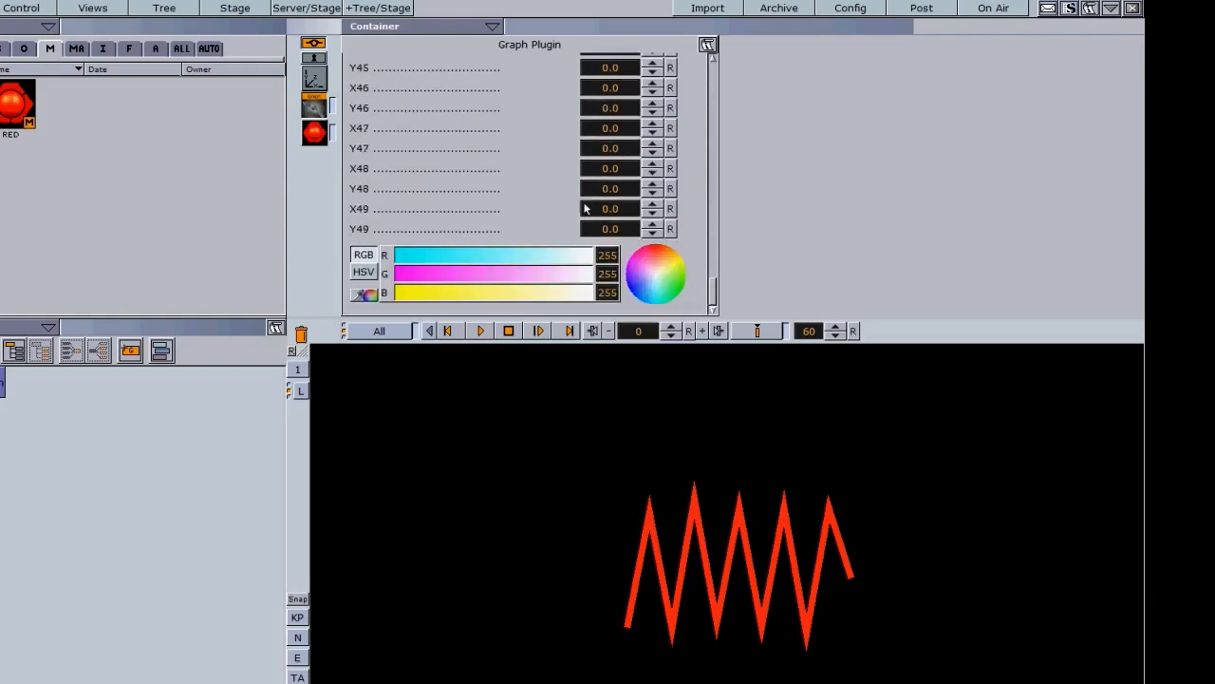
pyautogui.moveTo(717, 290); pyautogui.dragTo(729, 62)
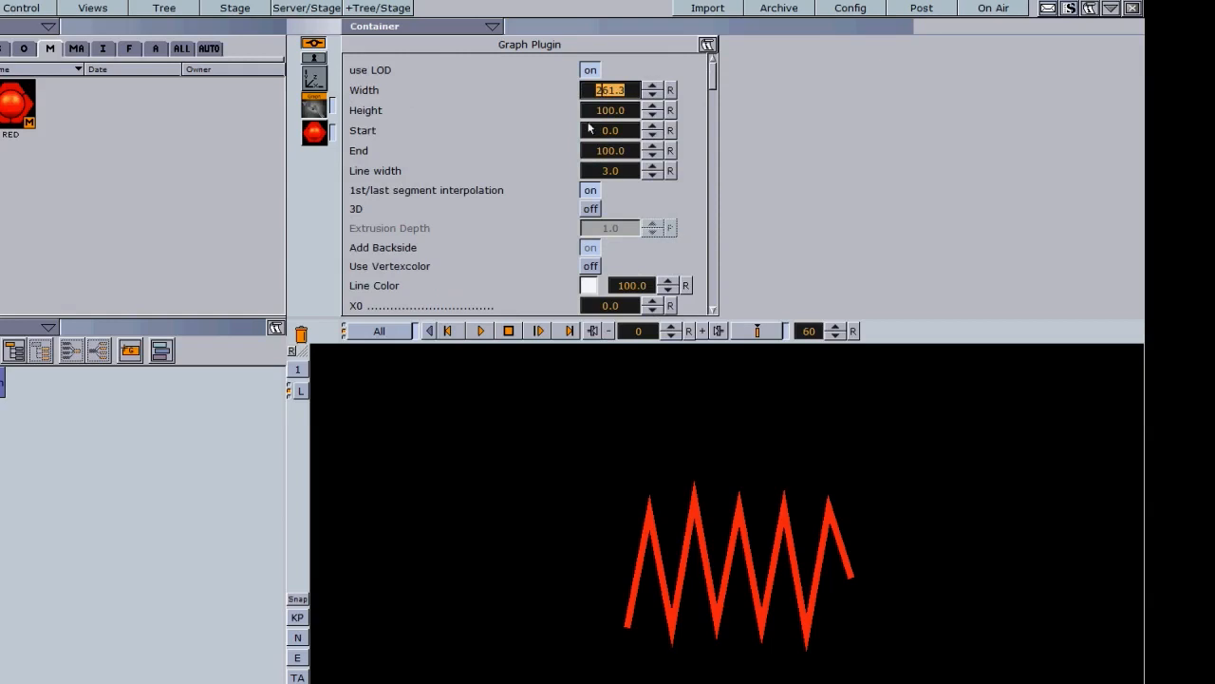
pyautogui.click(703, 430)
# - Return End to 100.0 and Start to 0.0, then thin the line width to 1.9
pyautogui.scroll(-3, 712, 87)
pyautogui.scroll(3, 712, 87)
pyautogui.moveTo(630, 153)
pyautogui.mouseDown()
pyautogui.moveTo(174, 144)
pyautogui.moveTo(2, 114)
pyautogui.moveTo(260, 158)
pyautogui.moveTo(542, 177)
pyautogui.moveTo(829, 176)
pyautogui.moveTo(777, 175)
pyautogui.mouseUp()
pyautogui.click(670, 150)
pyautogui.moveTo(584, 136); pyautogui.dragTo(551, 123)
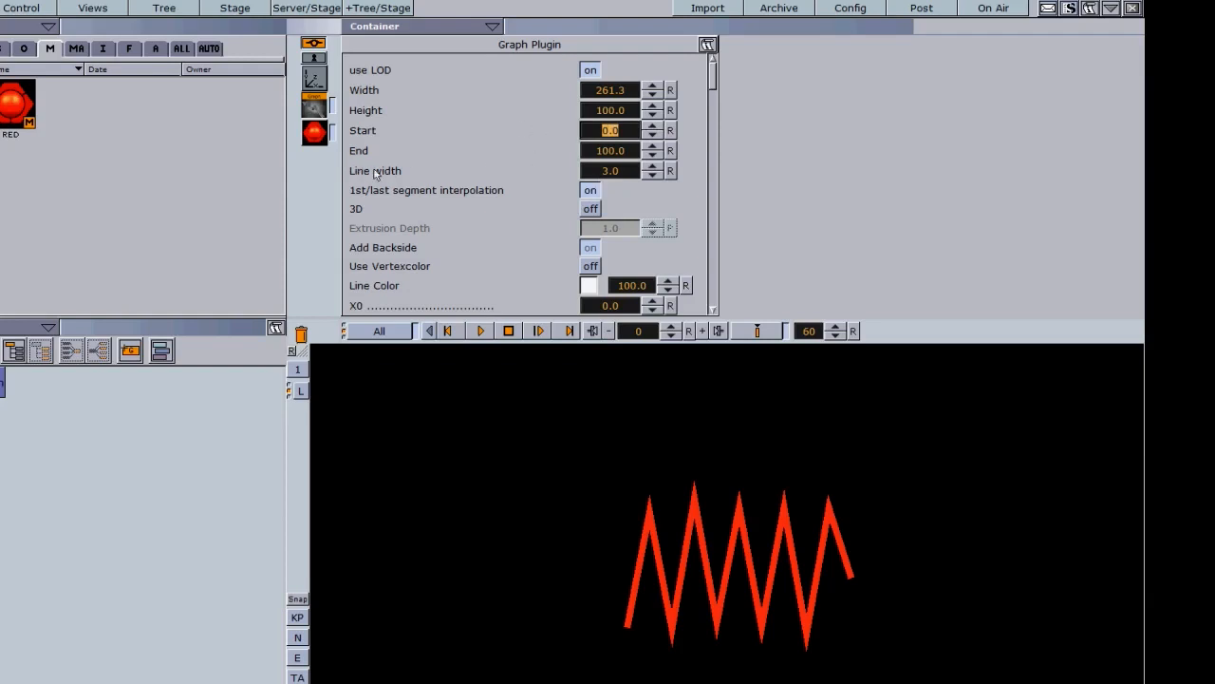
pyautogui.moveTo(595, 171)
pyautogui.mouseDown()
pyautogui.moveTo(651, 170)
pyautogui.moveTo(584, 164)
pyautogui.mouseUp()
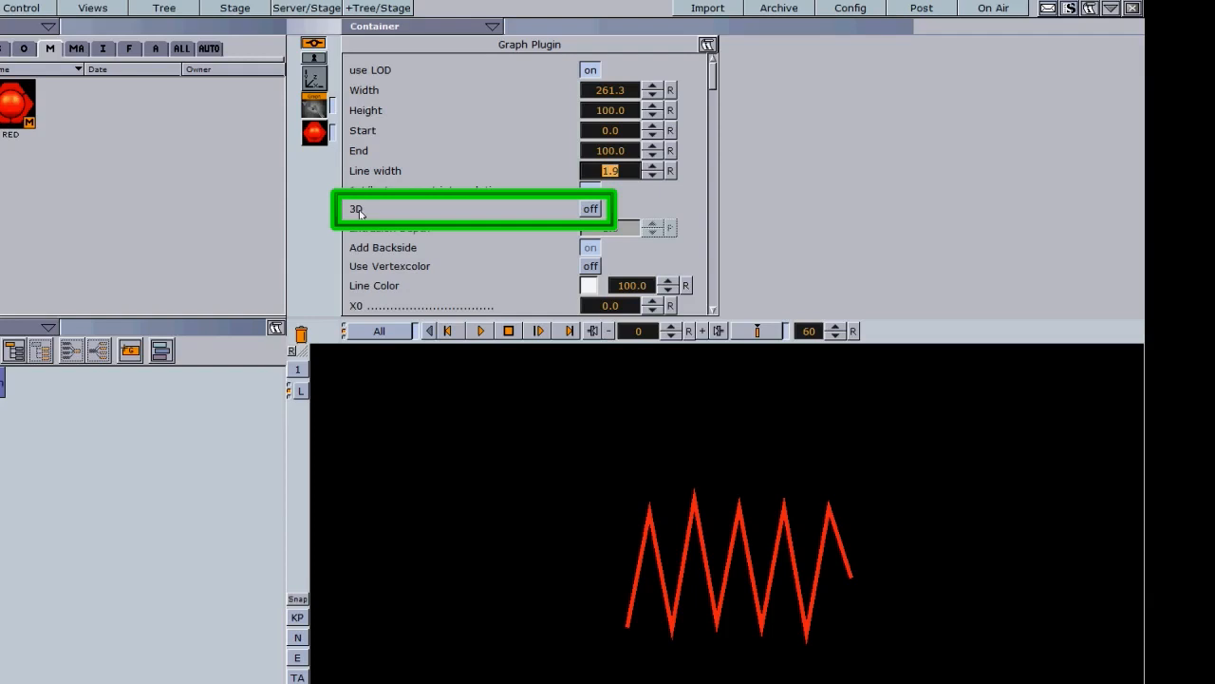
# - Turn on 3D and set the Extrusion Depth to 21.1
pyautogui.click(591, 208)
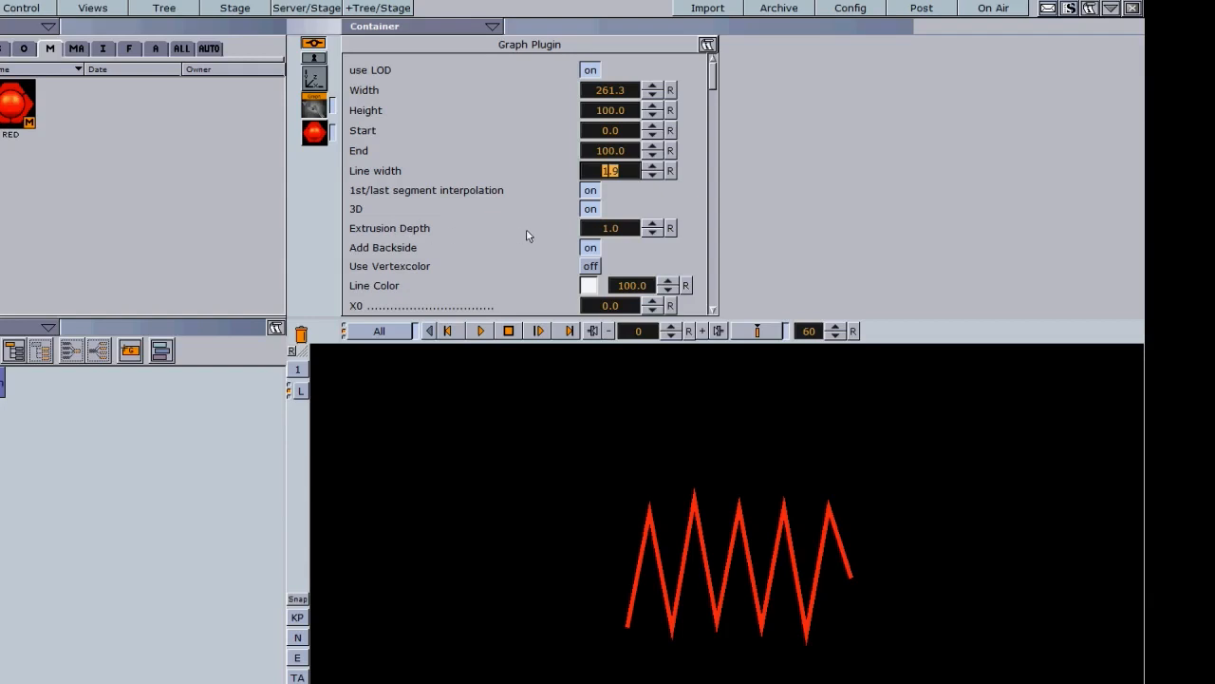
pyautogui.moveTo(652, 232); pyautogui.dragTo(770, 236)
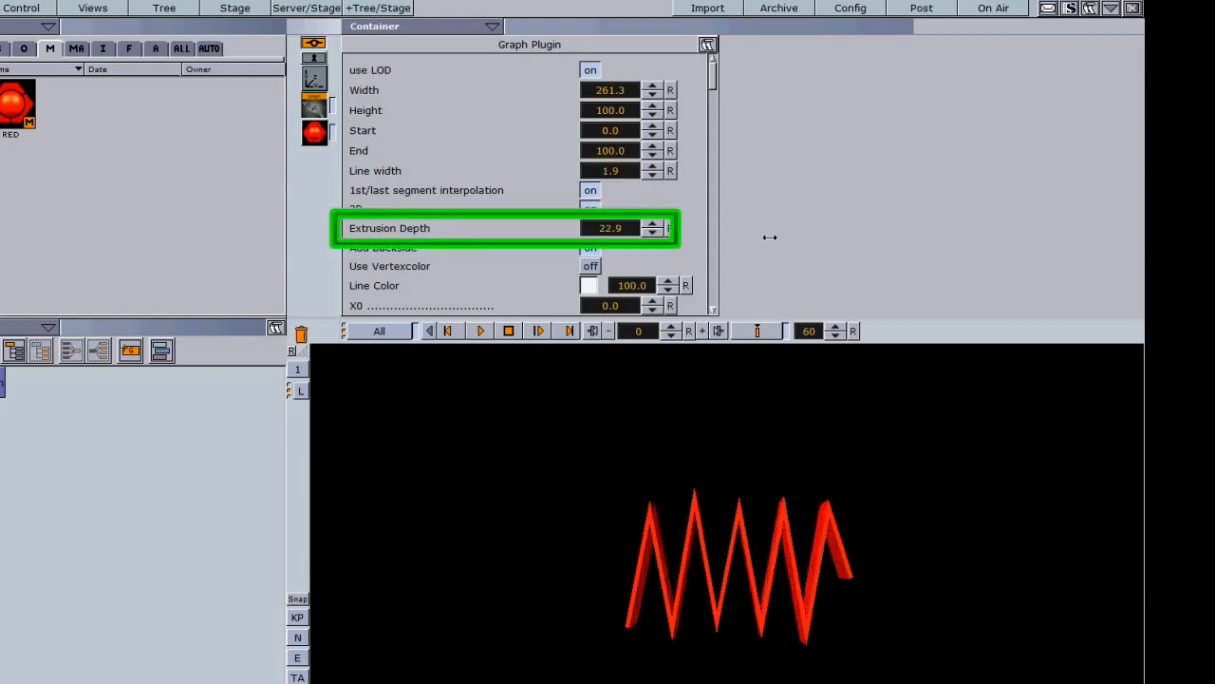
pyautogui.moveTo(697, 240); pyautogui.dragTo(756, 245)
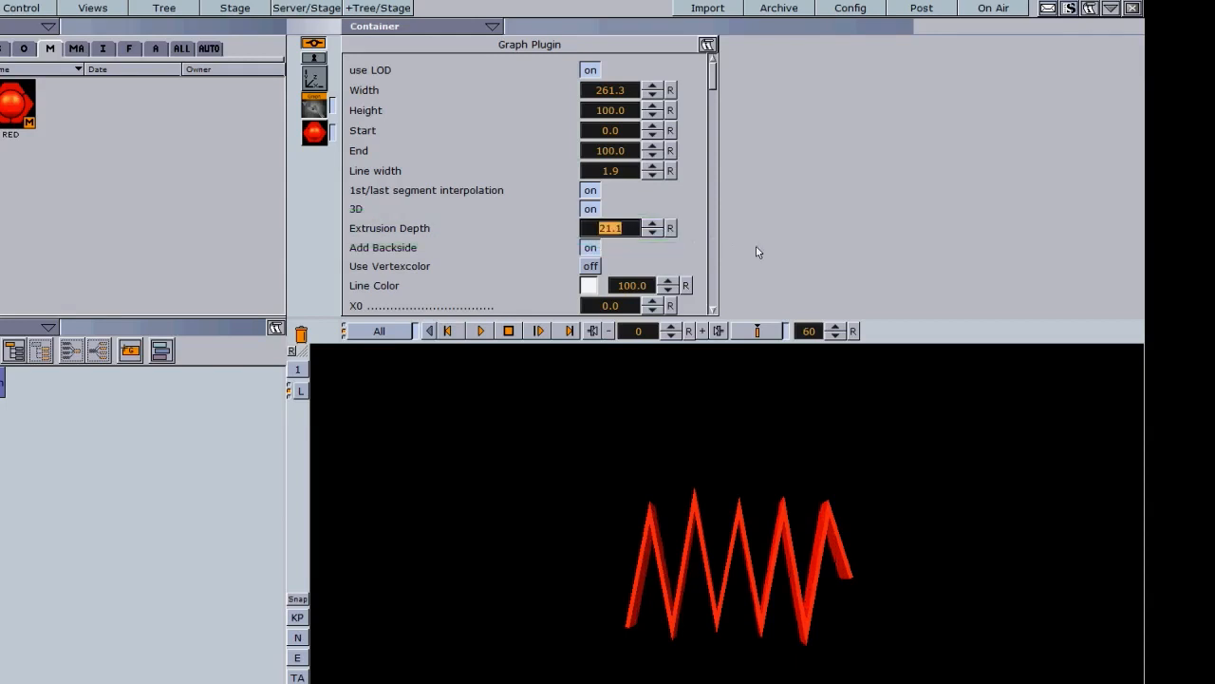
# - Rotate the zigzag in the viewport to reveal its extruded thickness
pyautogui.rightClick(743, 582)
pyautogui.moveTo(665, 566); pyautogui.dragTo(625, 579)
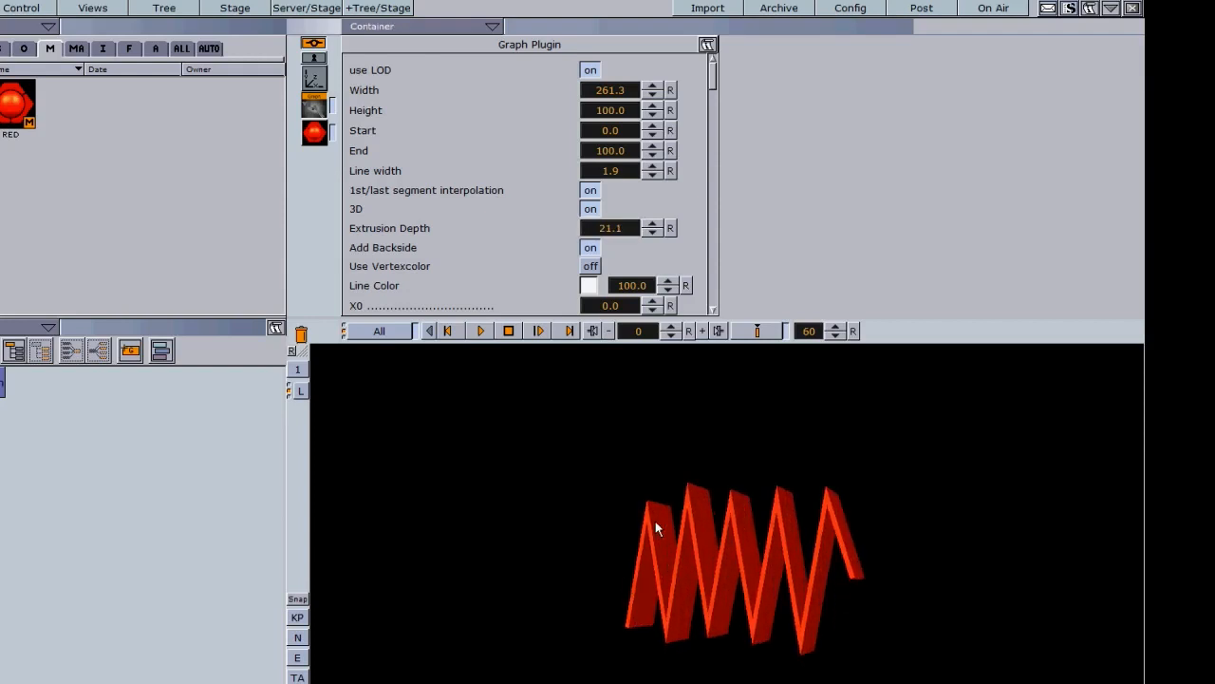
pyautogui.scroll(-3, 717, 95)
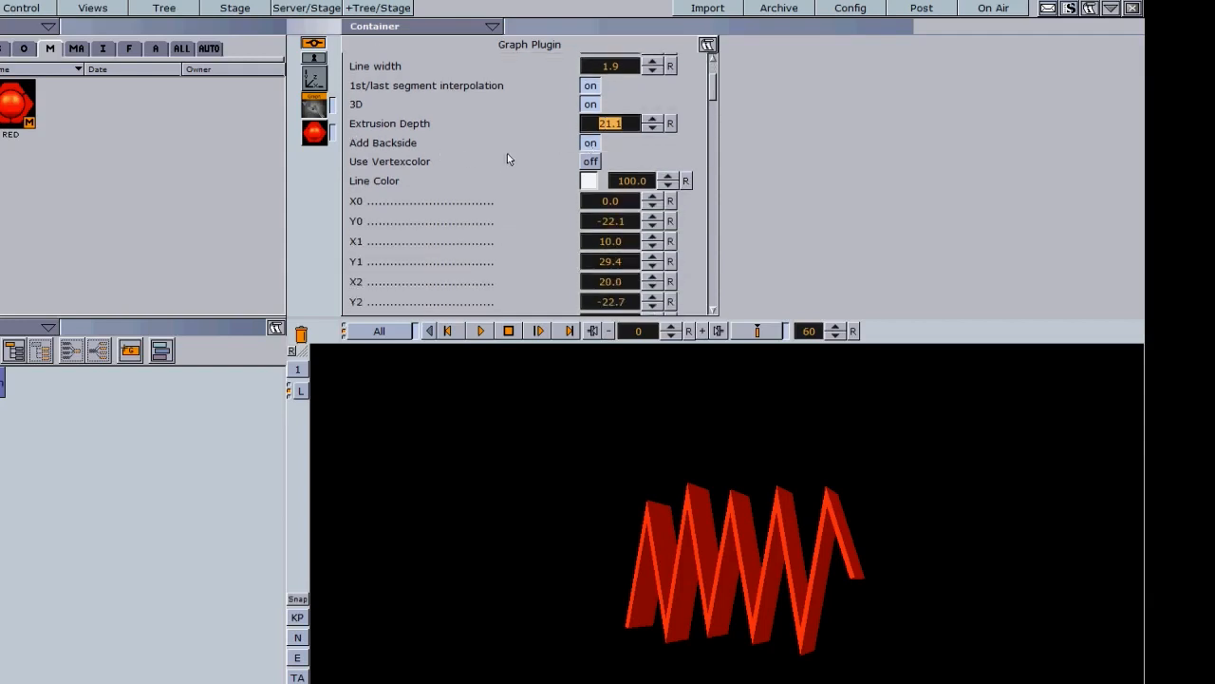
# - Toggle Add Backside off and on, then set Line Color to blue (R 48, G 51, B 255)
pyautogui.click(591, 144)
pyautogui.click(590, 144)
pyautogui.moveTo(713, 89); pyautogui.dragTo(713, 89)
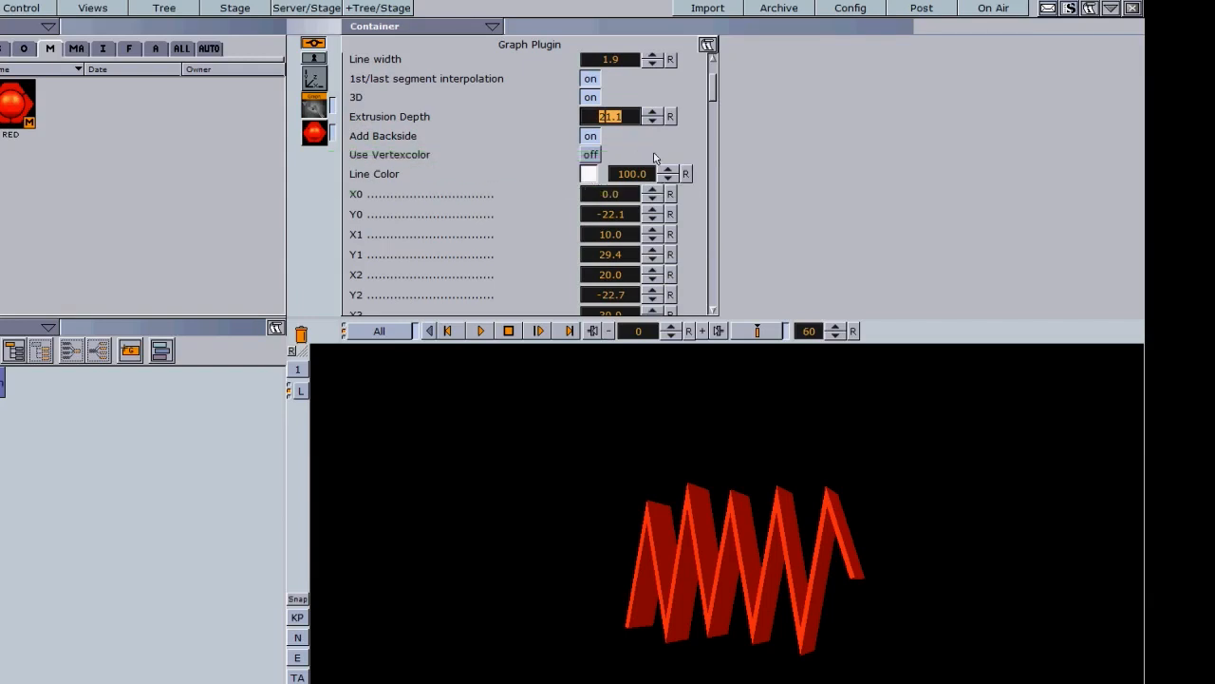
pyautogui.moveTo(714, 90)
pyautogui.mouseDown()
pyautogui.moveTo(718, 292)
pyautogui.moveTo(739, 82)
pyautogui.moveTo(717, 299)
pyautogui.moveTo(720, 70)
pyautogui.mouseUp()
pyautogui.click(432, 254)
pyautogui.click(434, 273)
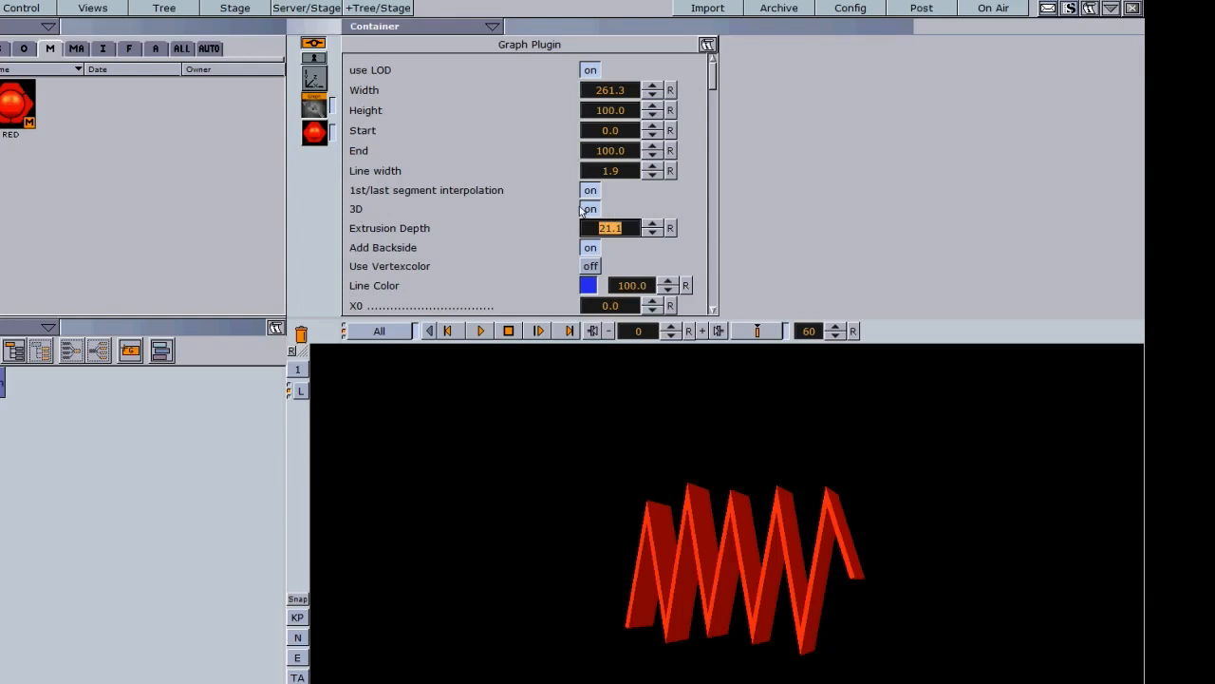